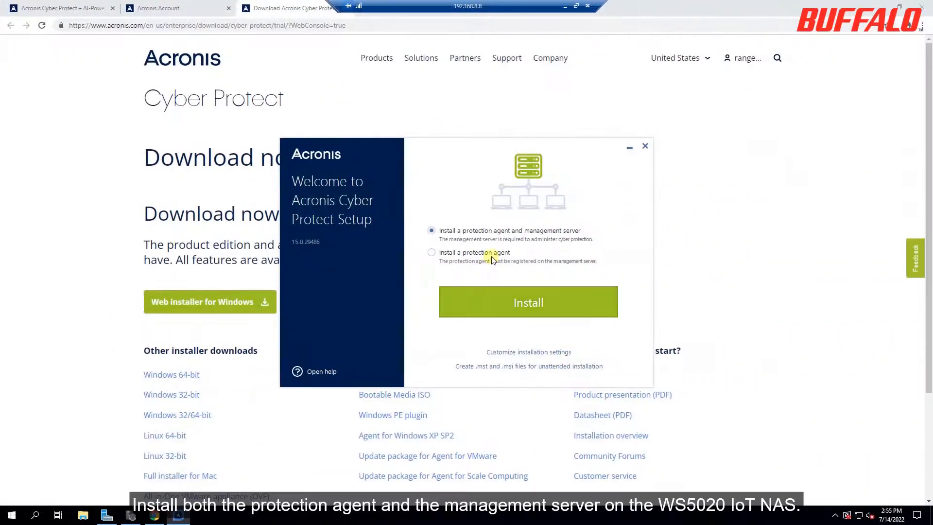
Install the protection agent and management server, and sign in to the web console as the current Windows user
click(571, 301)
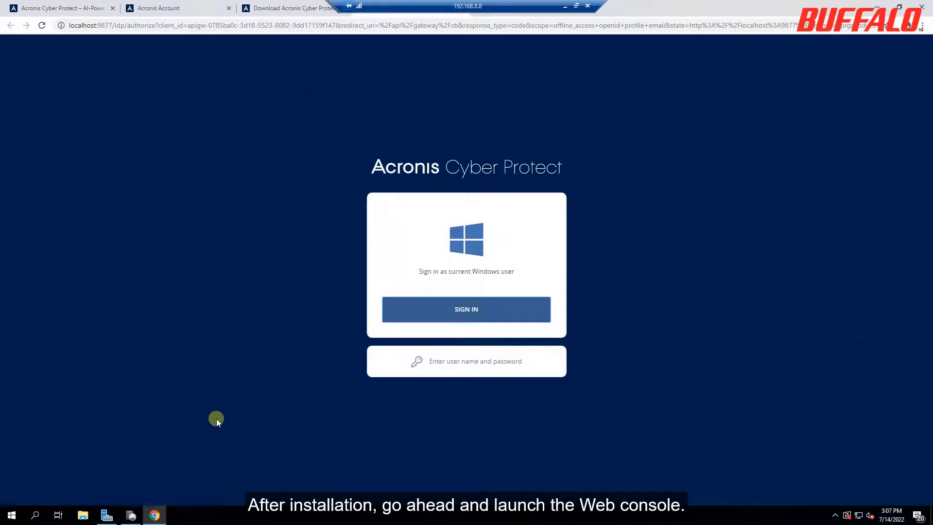
click(458, 302)
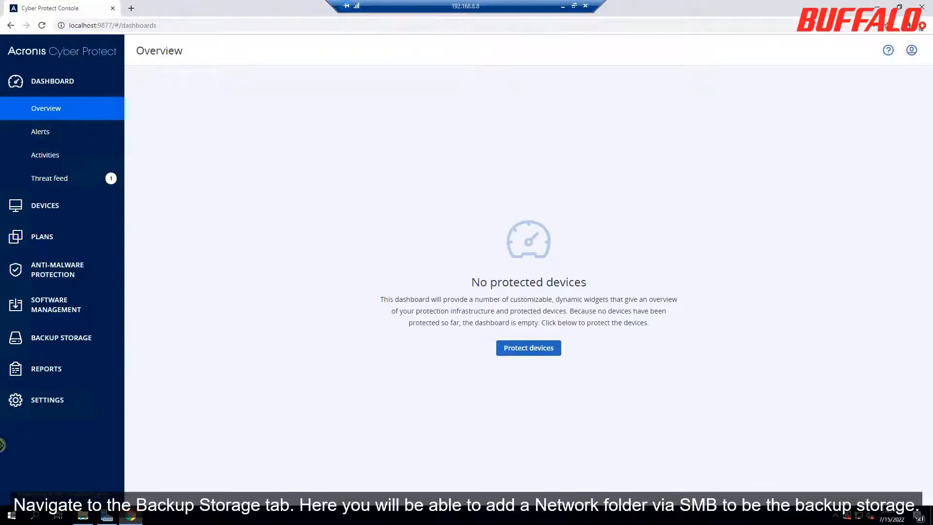
Browse for a new backup storage location, select the AcronisBackup network folder on WIN-8UTF54Q7MP5, and close without adding it
click(97, 347)
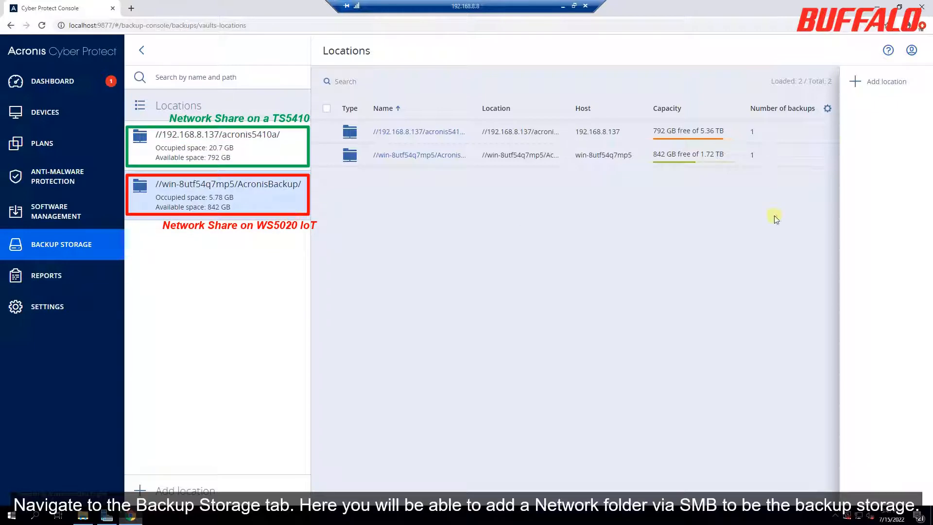
click(855, 82)
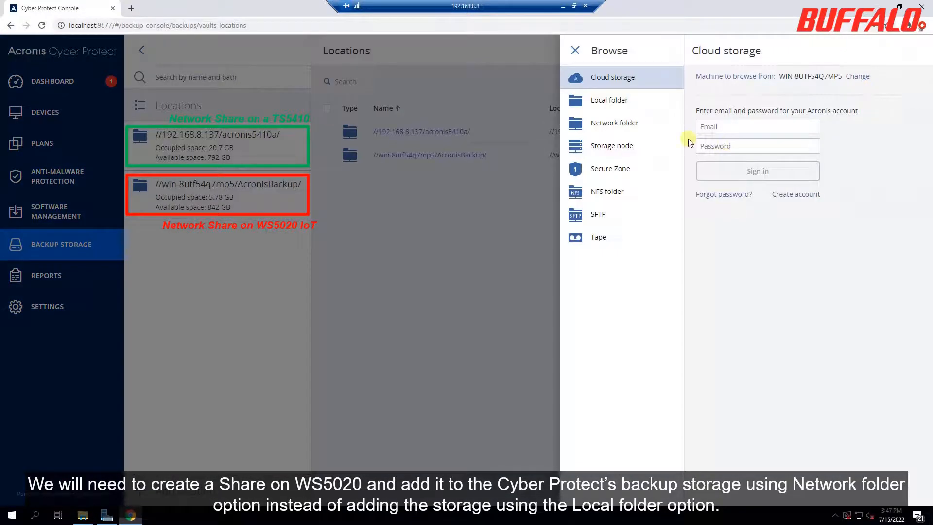
click(657, 108)
click(655, 124)
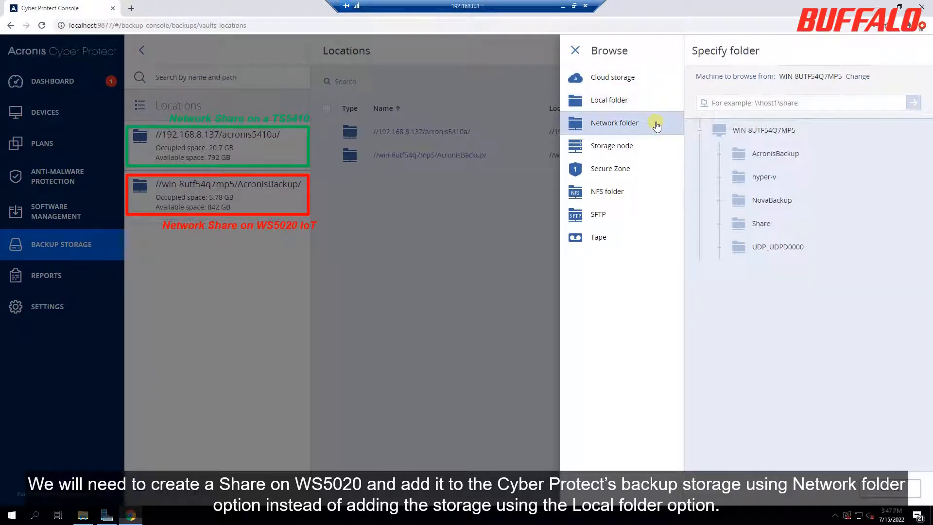
click(853, 127)
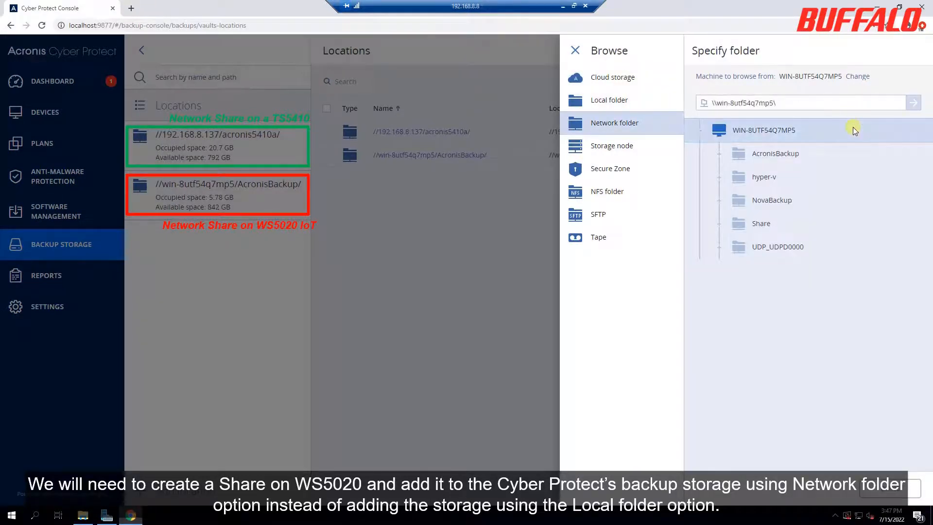
click(859, 146)
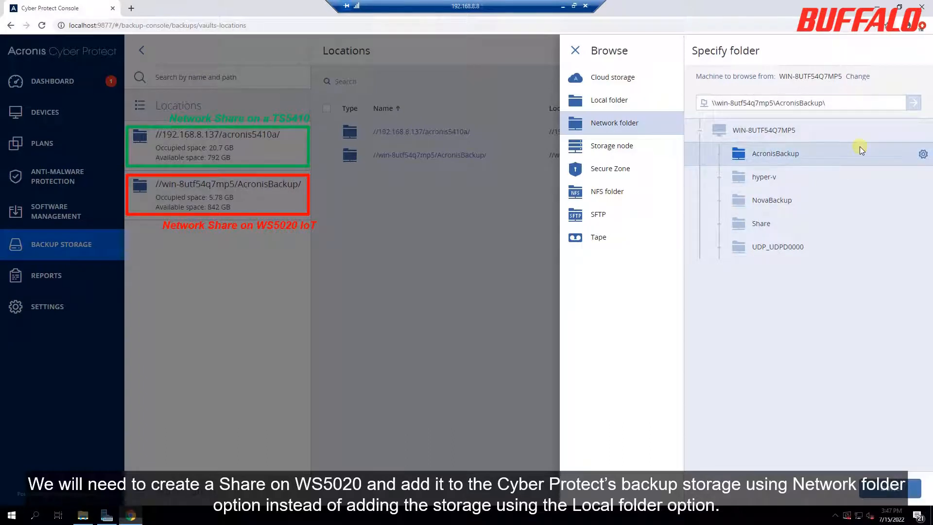
click(576, 50)
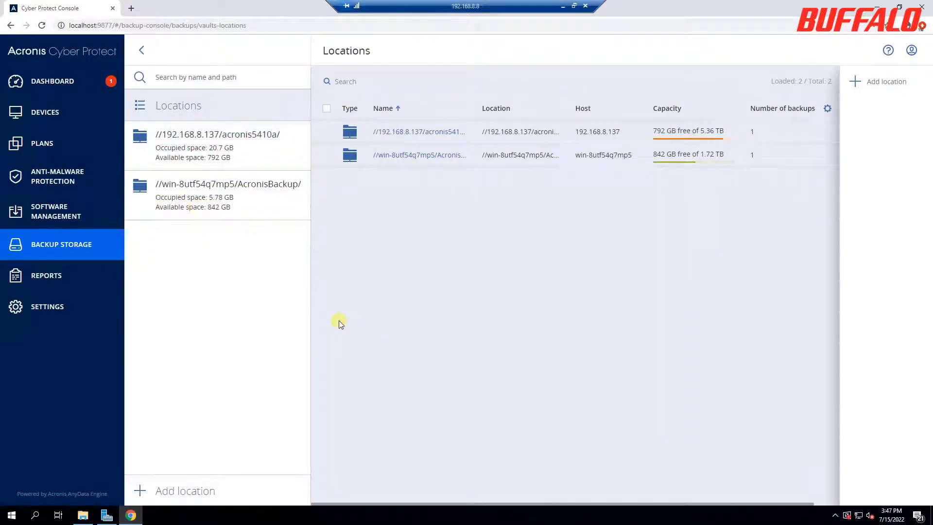
Open the form for adding a Windows workstation from the list of all devices and close it without adding a machine
click(87, 120)
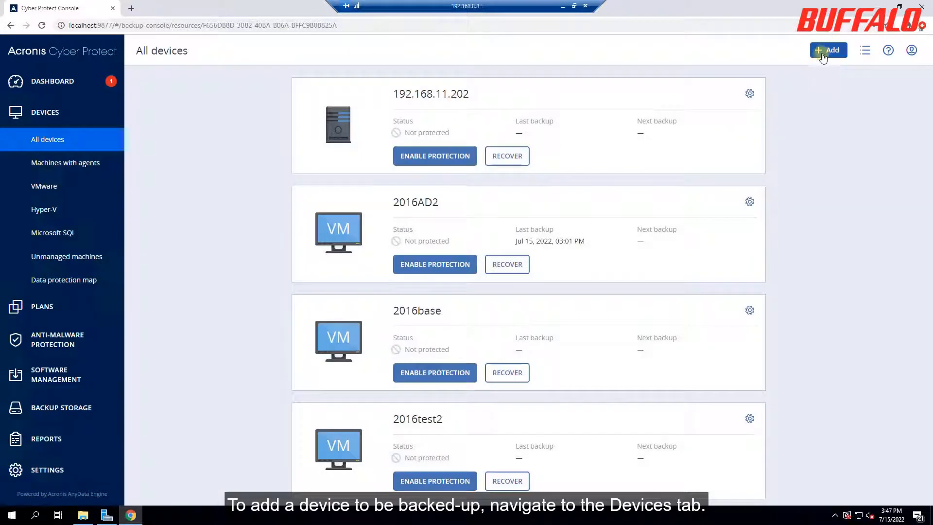
click(825, 50)
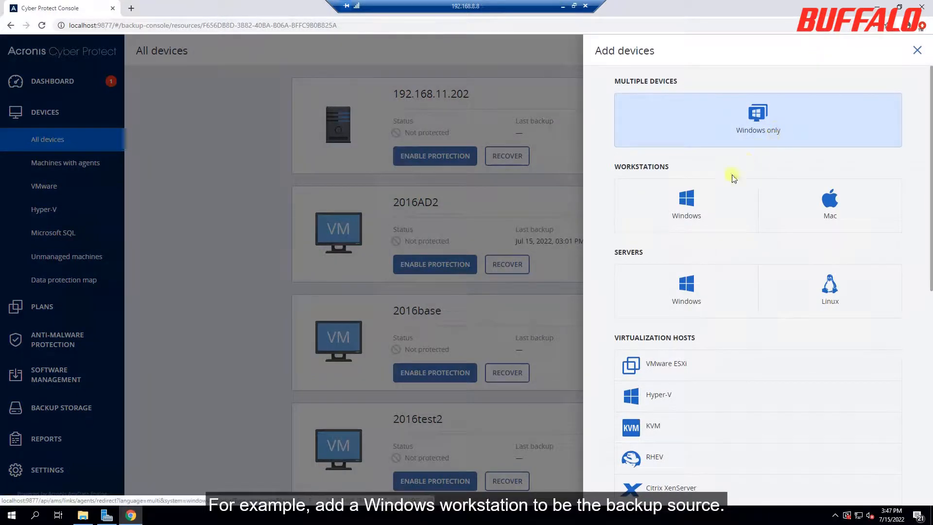
click(682, 218)
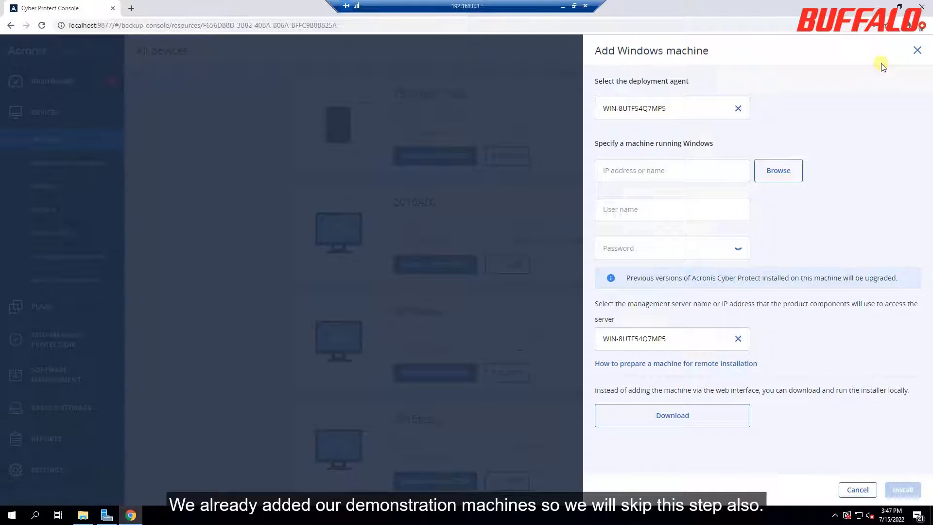
click(915, 51)
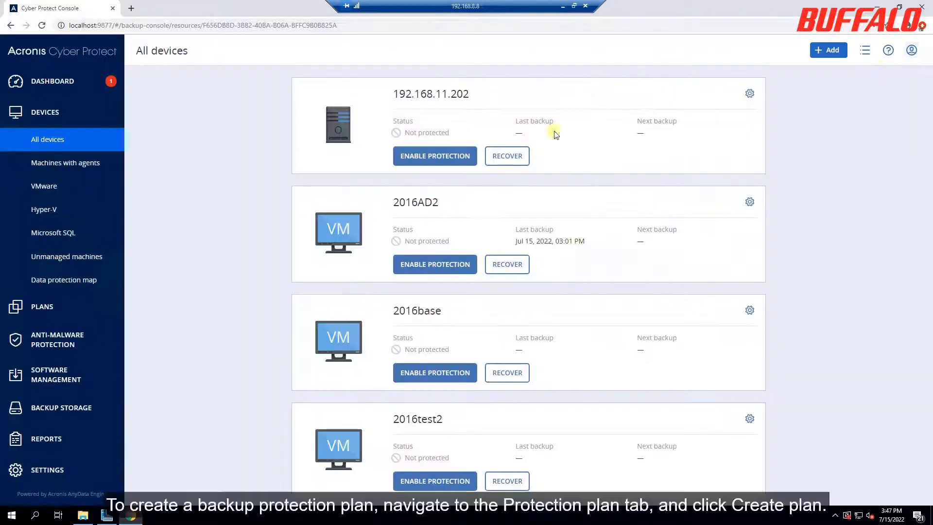
Start a new protection plan and add the device WIN-ON19TKOAD91 to it
click(67, 311)
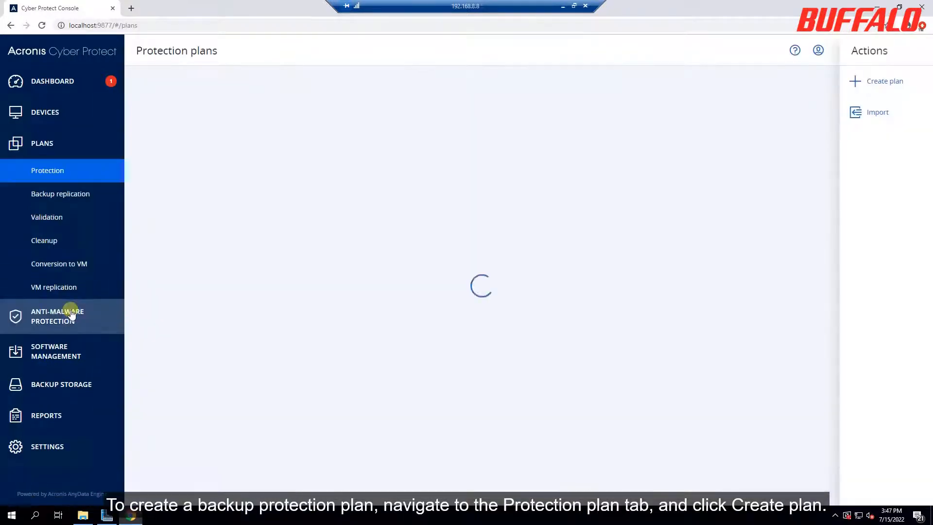
click(884, 82)
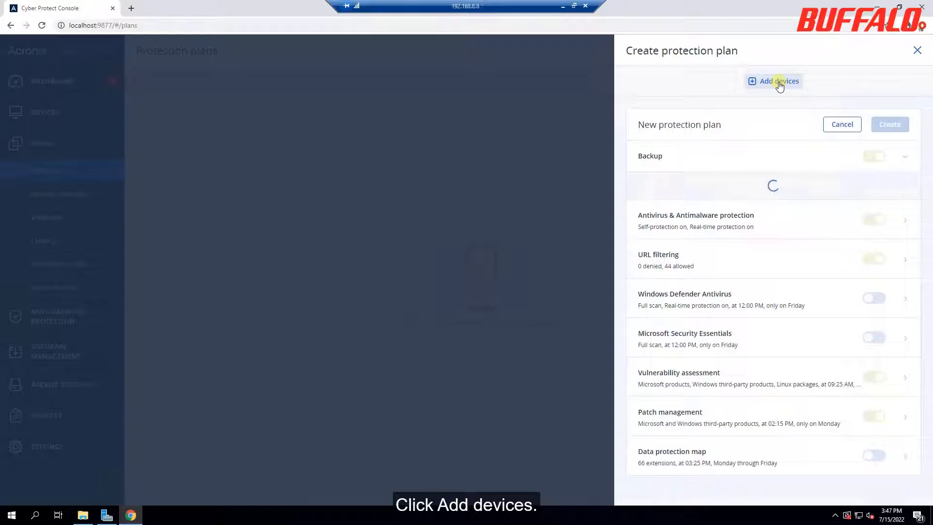
click(778, 82)
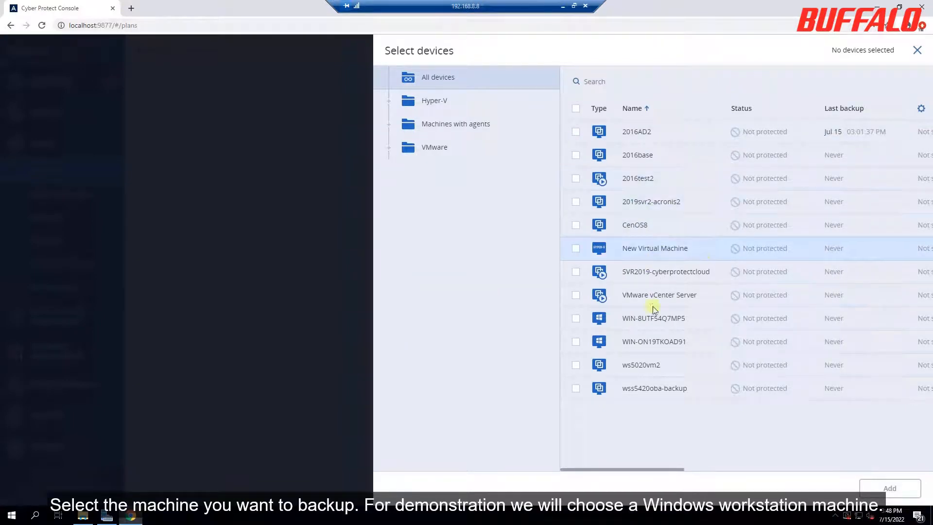
click(576, 341)
click(890, 488)
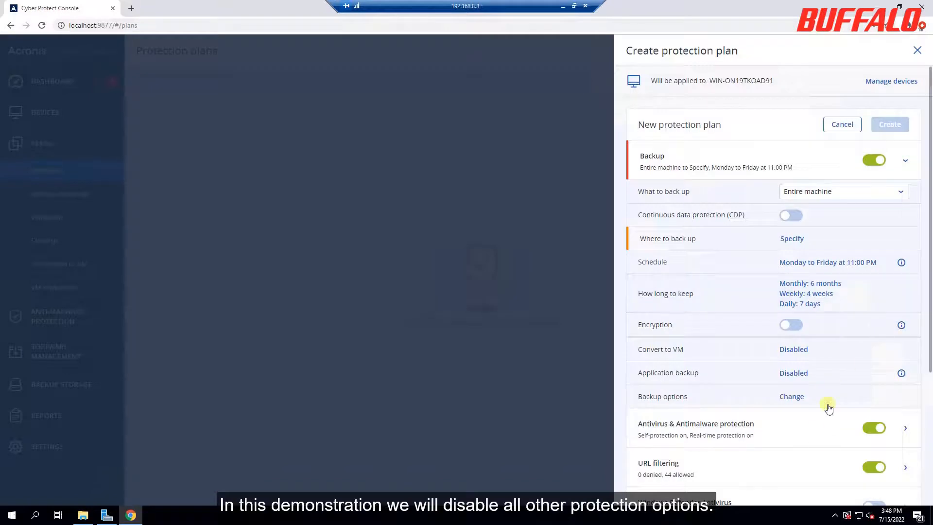
Disable Antivirus & Antimalware protection, Patch management, Vulnerability assessment and URL filtering in the new protection plan
click(879, 426)
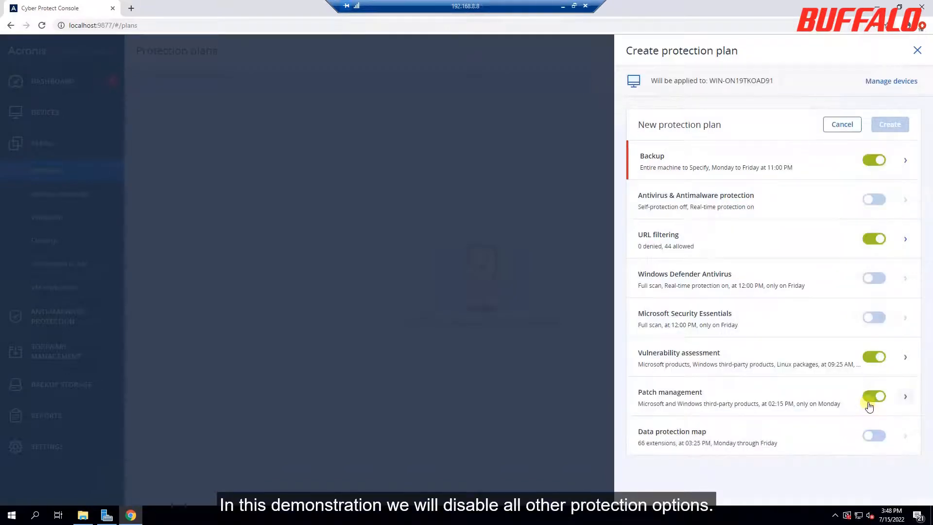
click(875, 396)
click(874, 357)
click(873, 239)
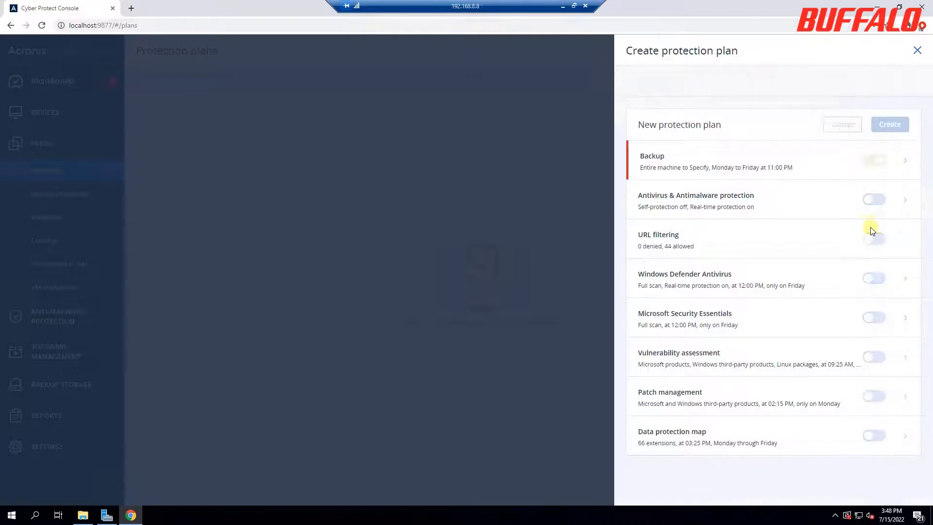
Configure the plan's backup for disks/volumes with only Disk 1, stored in //win-8utf54q7mp5/AcronisBackup/
click(905, 163)
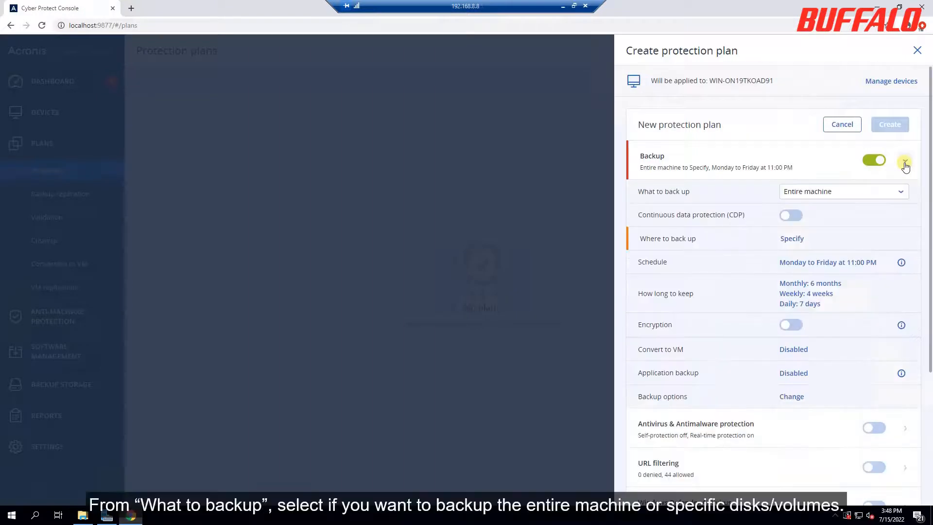
click(869, 196)
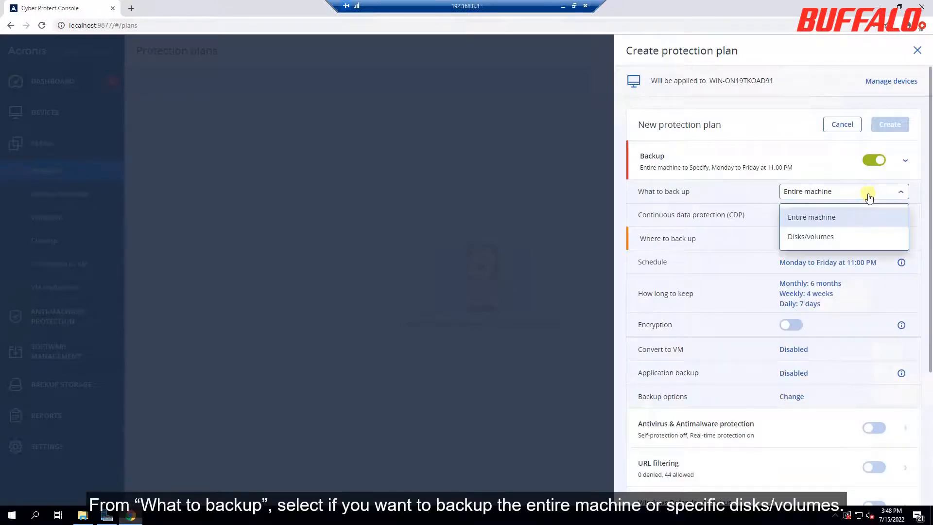
click(849, 238)
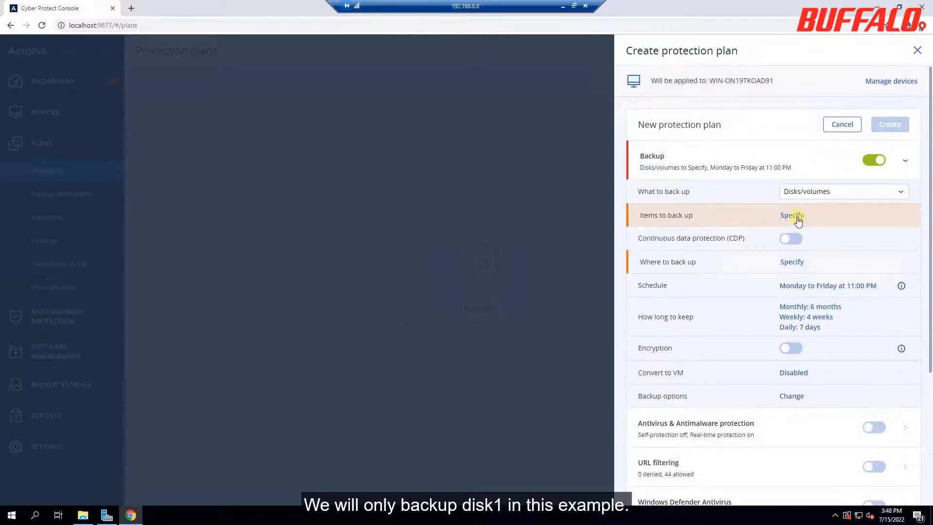
click(798, 219)
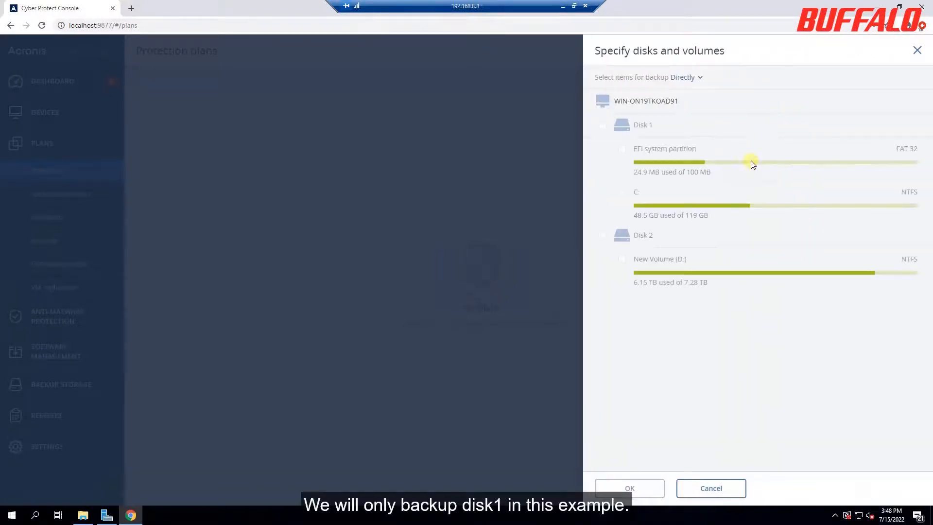
click(602, 124)
click(639, 490)
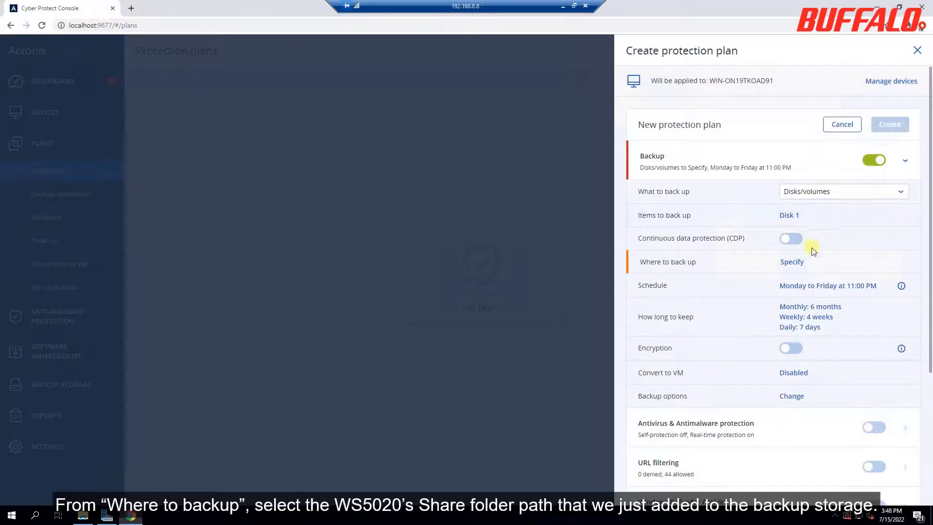
click(792, 260)
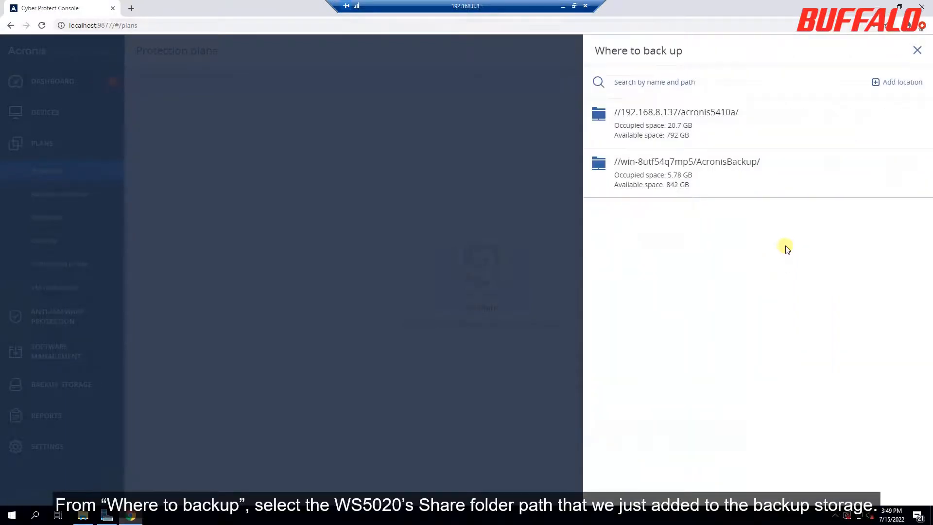
click(803, 183)
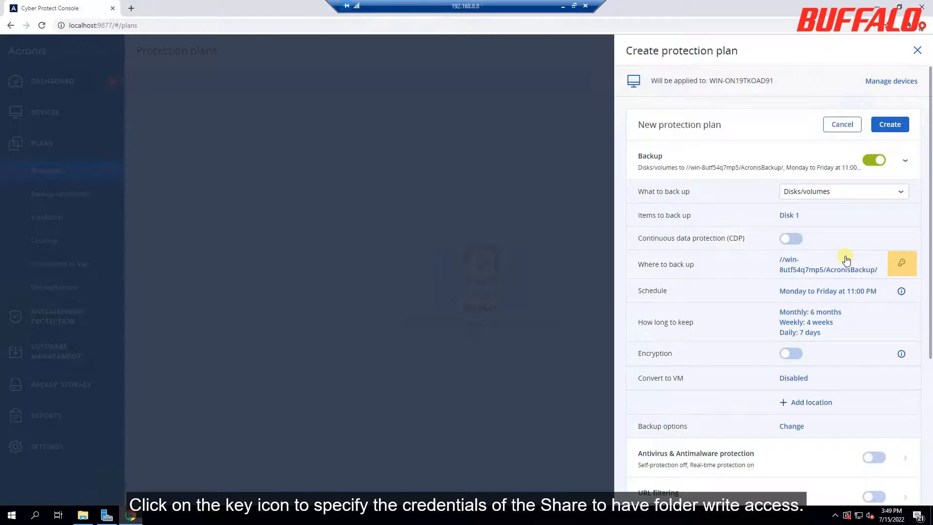
Schedule the backup hourly, Monday to Friday, every 1 hour from 08:00 AM to 06:00 PM, and create the protection plan
click(848, 294)
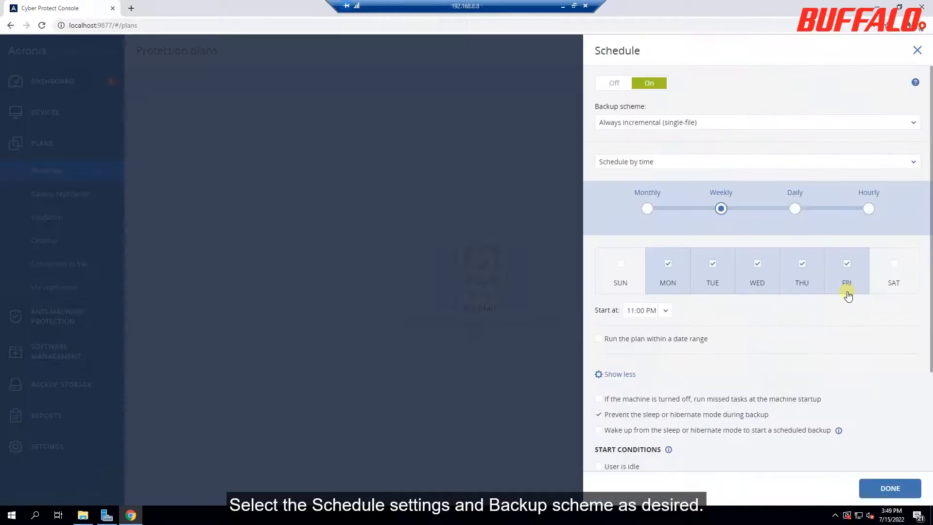
click(867, 208)
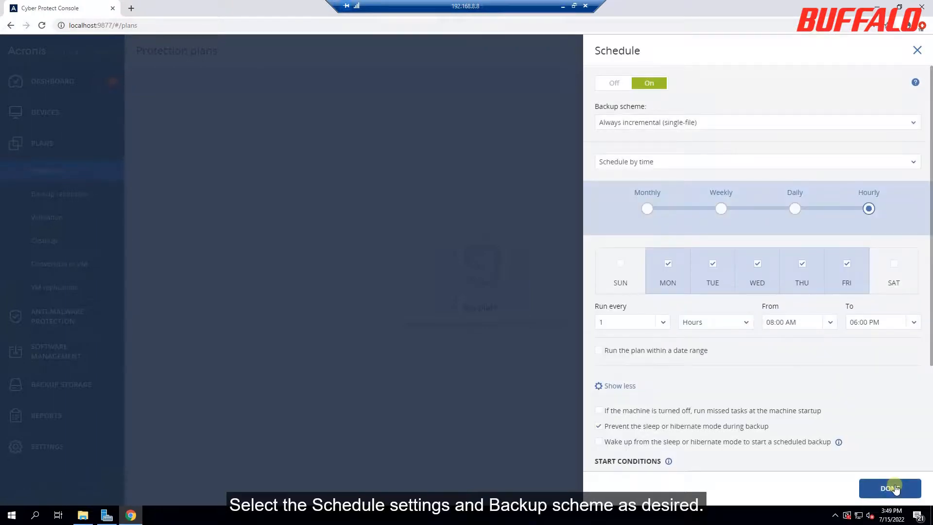
click(890, 488)
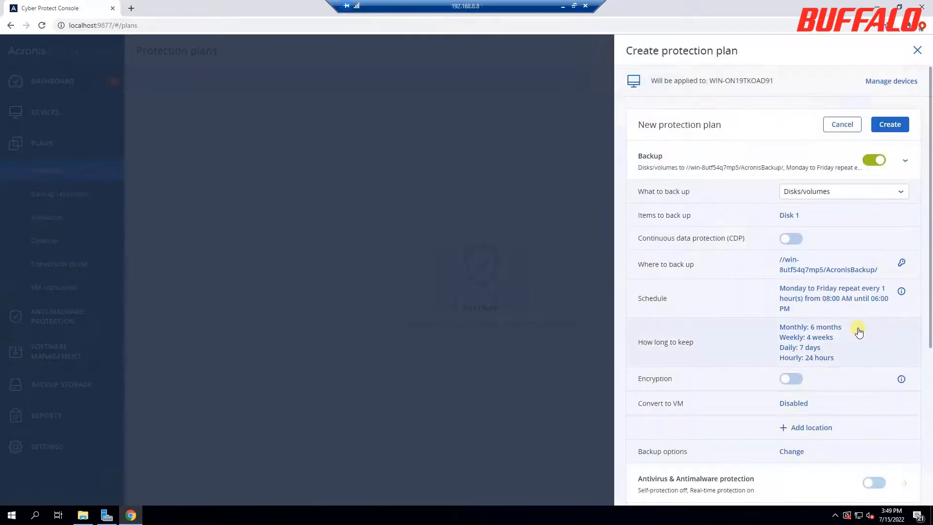
click(891, 124)
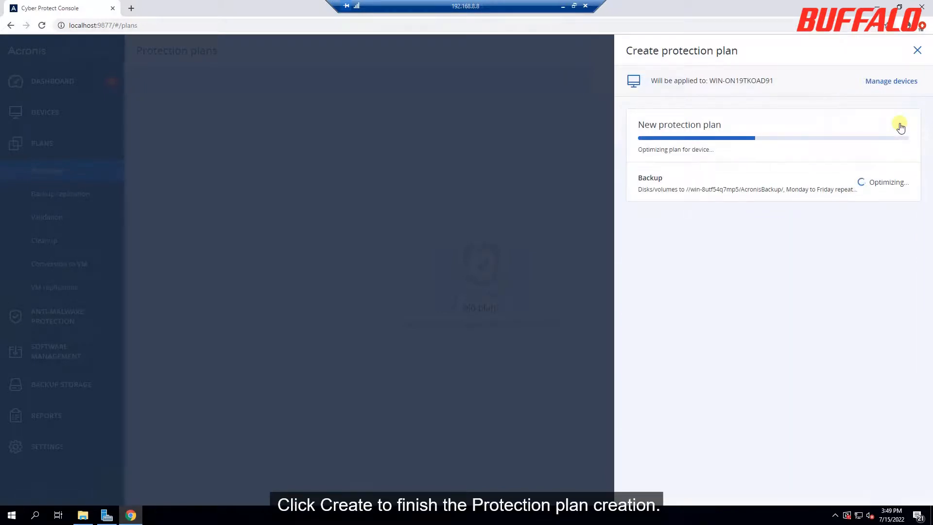